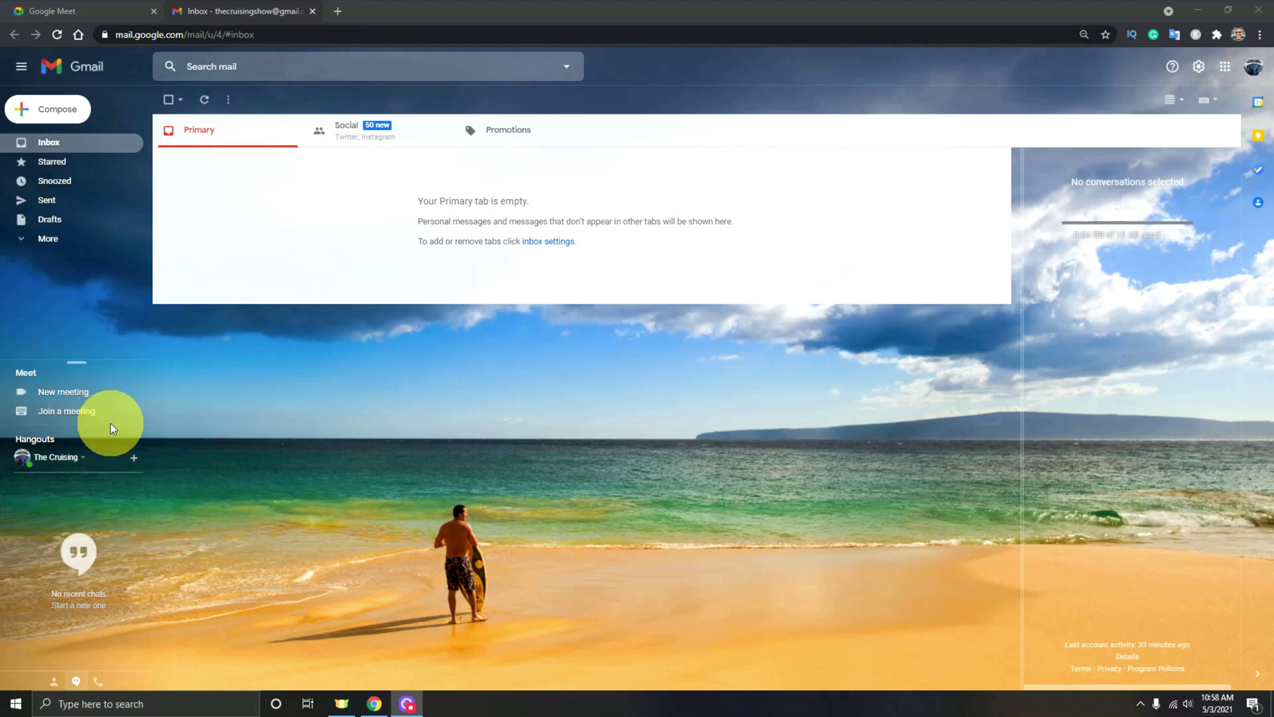
Leave Gmail for the Google Meet home page already open in another browser tab.
click(52, 10)
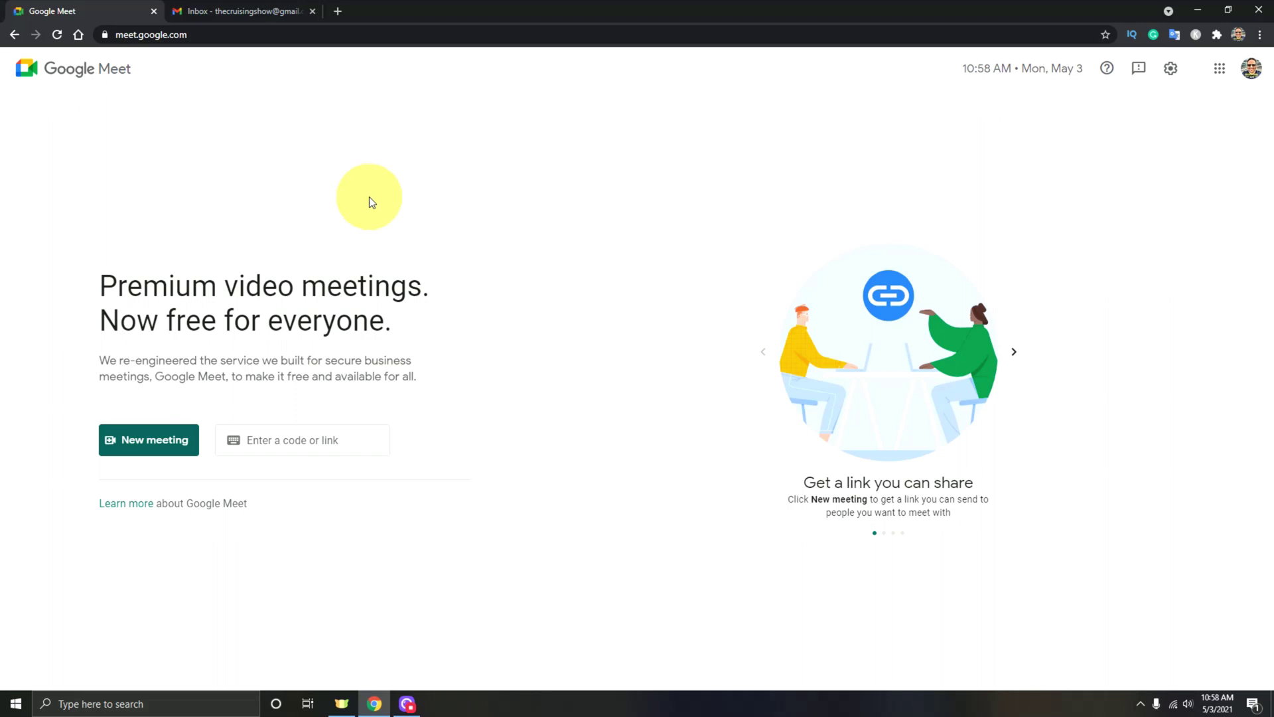
Abandon the meeting code field and bring up the New meeting choices.
click(345, 442)
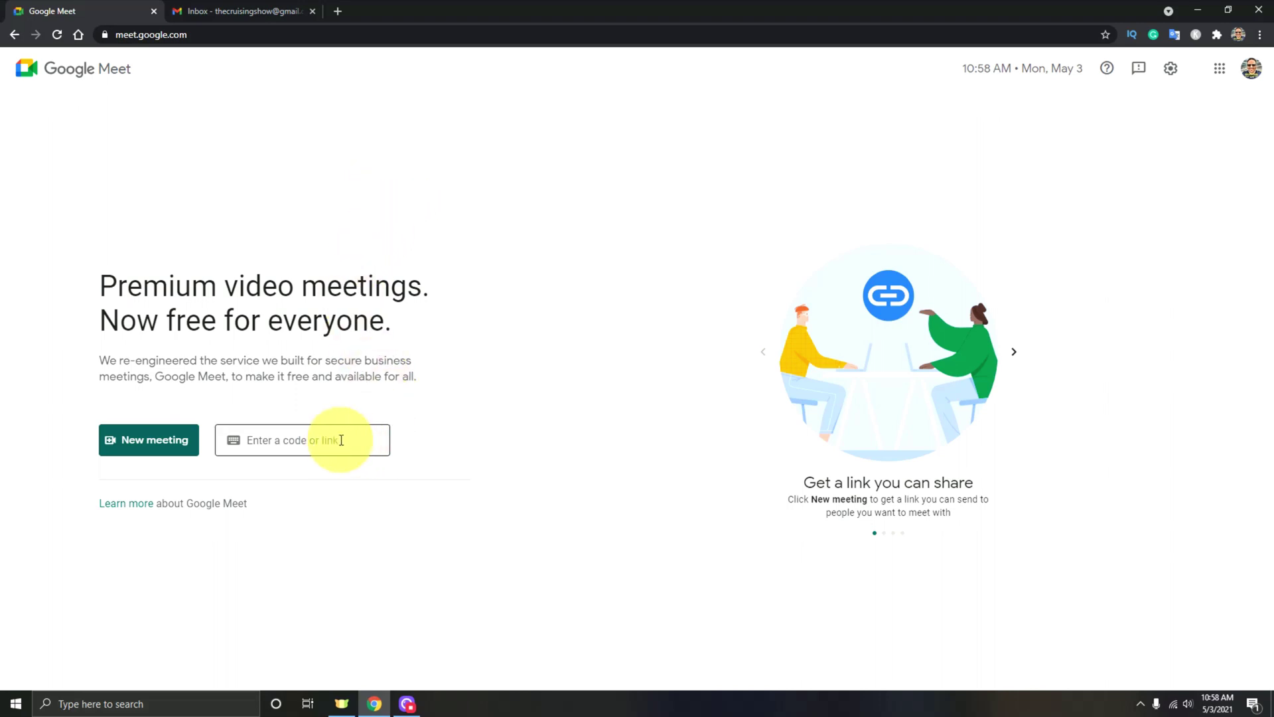
click(147, 446)
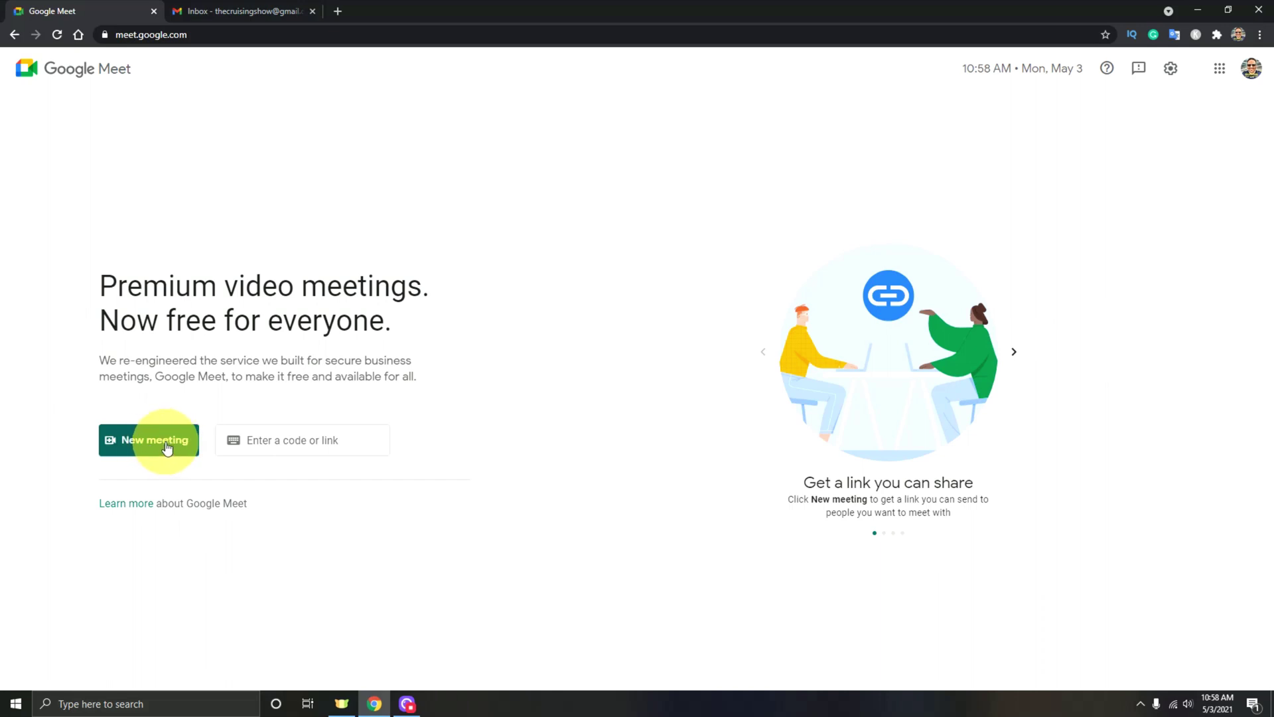
click(167, 444)
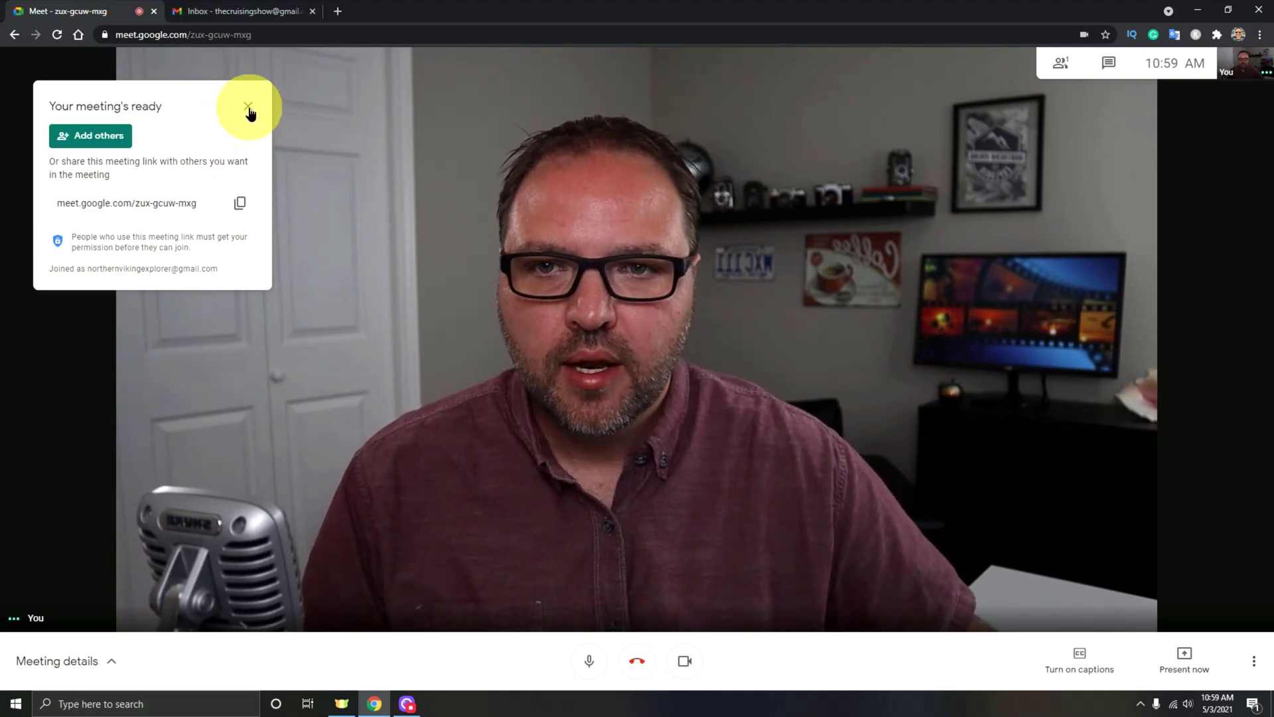
Dismiss the 'Your meeting's ready' panel and toggle the camera off and back on.
click(250, 108)
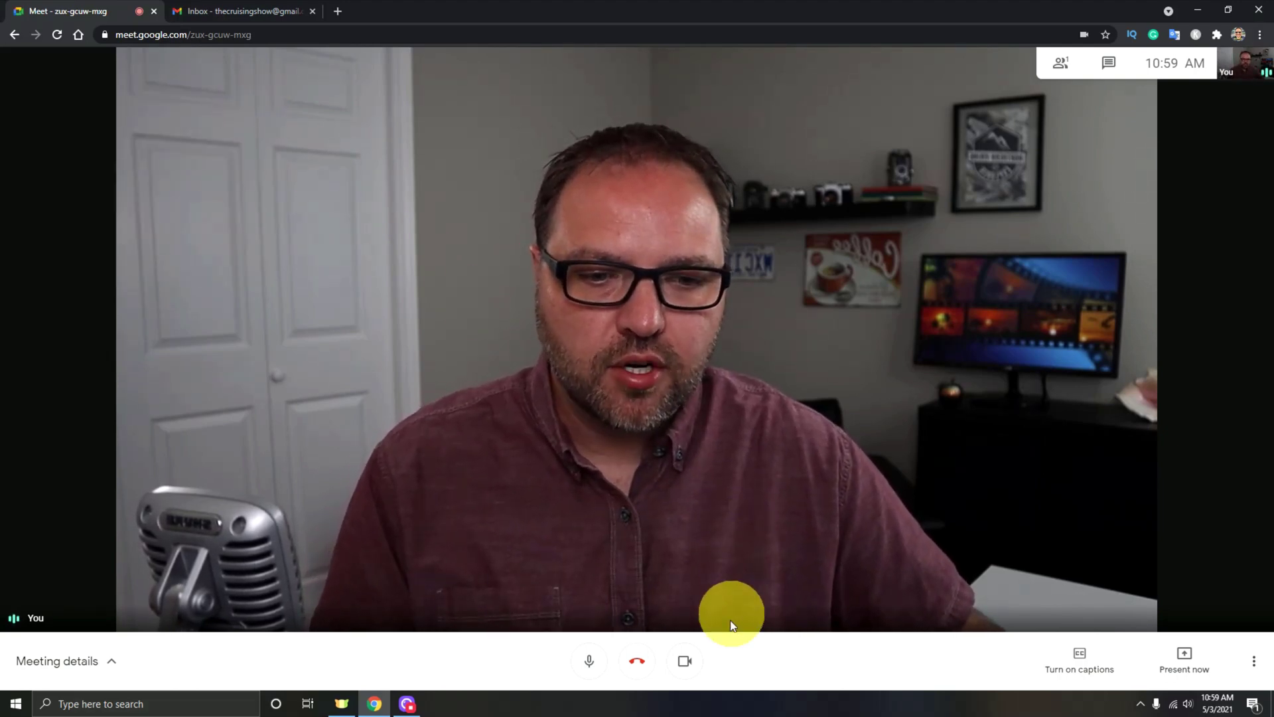
click(687, 661)
click(686, 661)
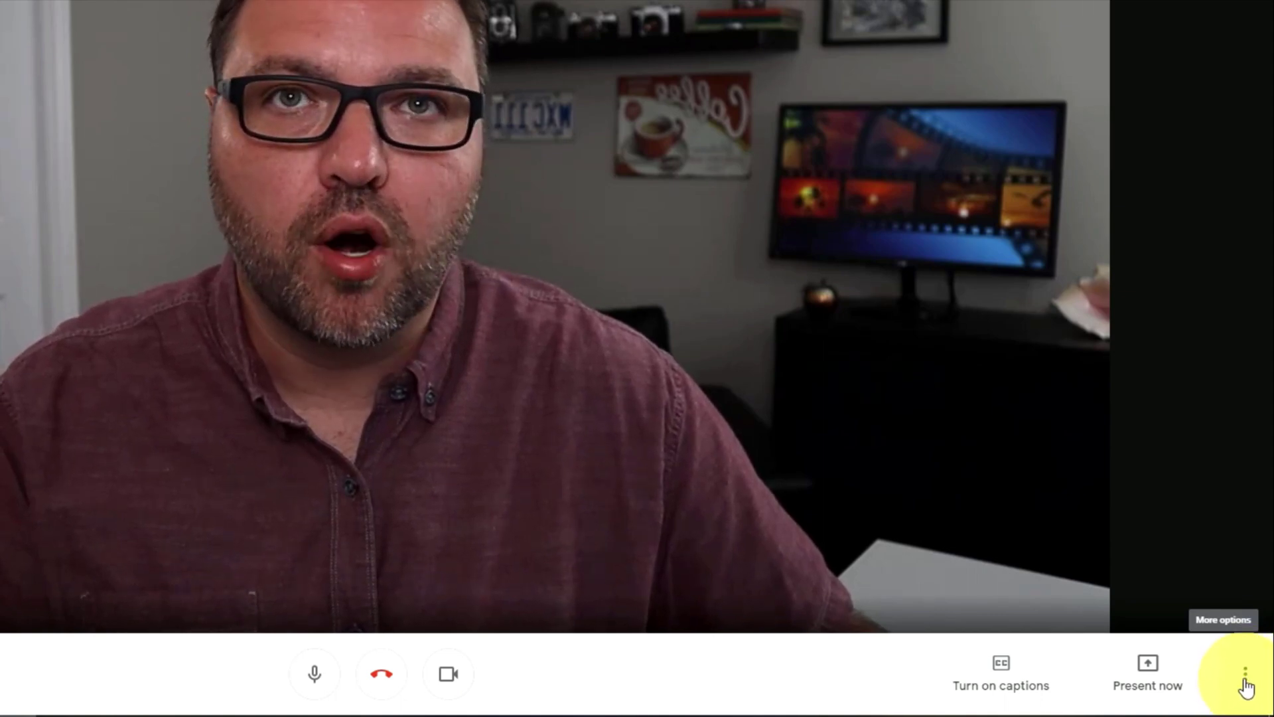
Turn on live captions from the More options menu so speech is transcribed on screen.
click(1248, 685)
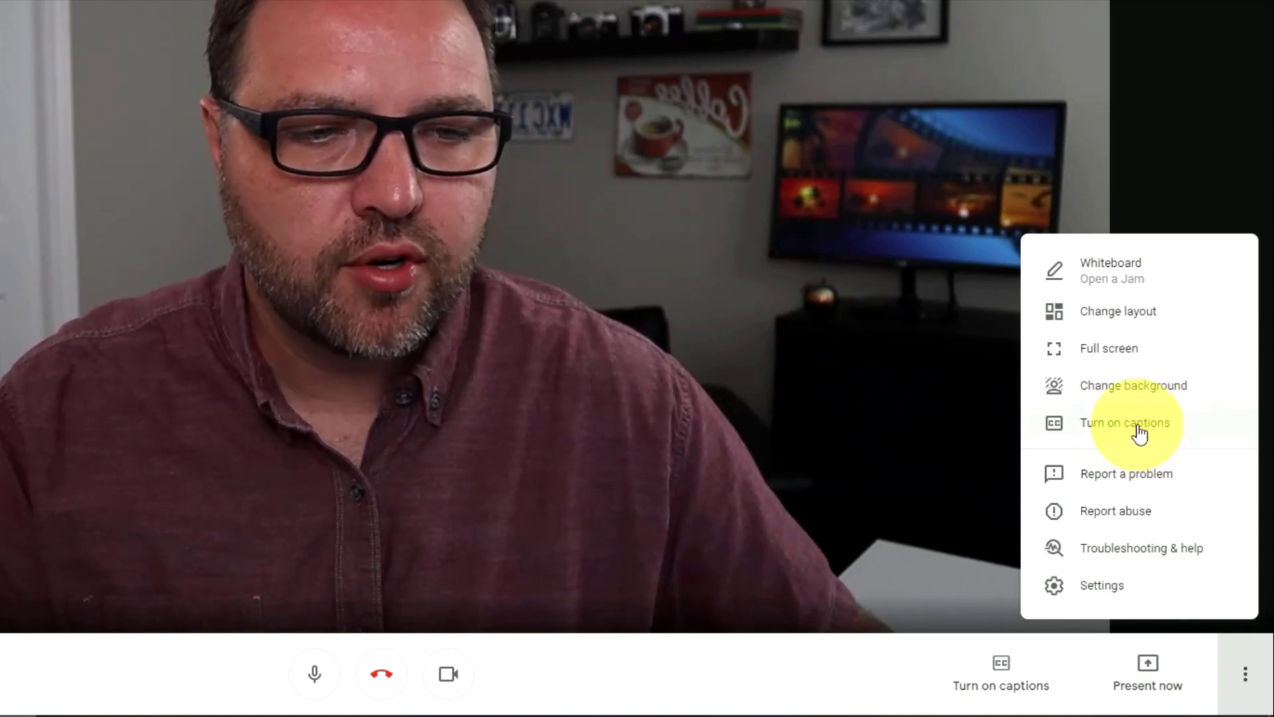
click(1125, 422)
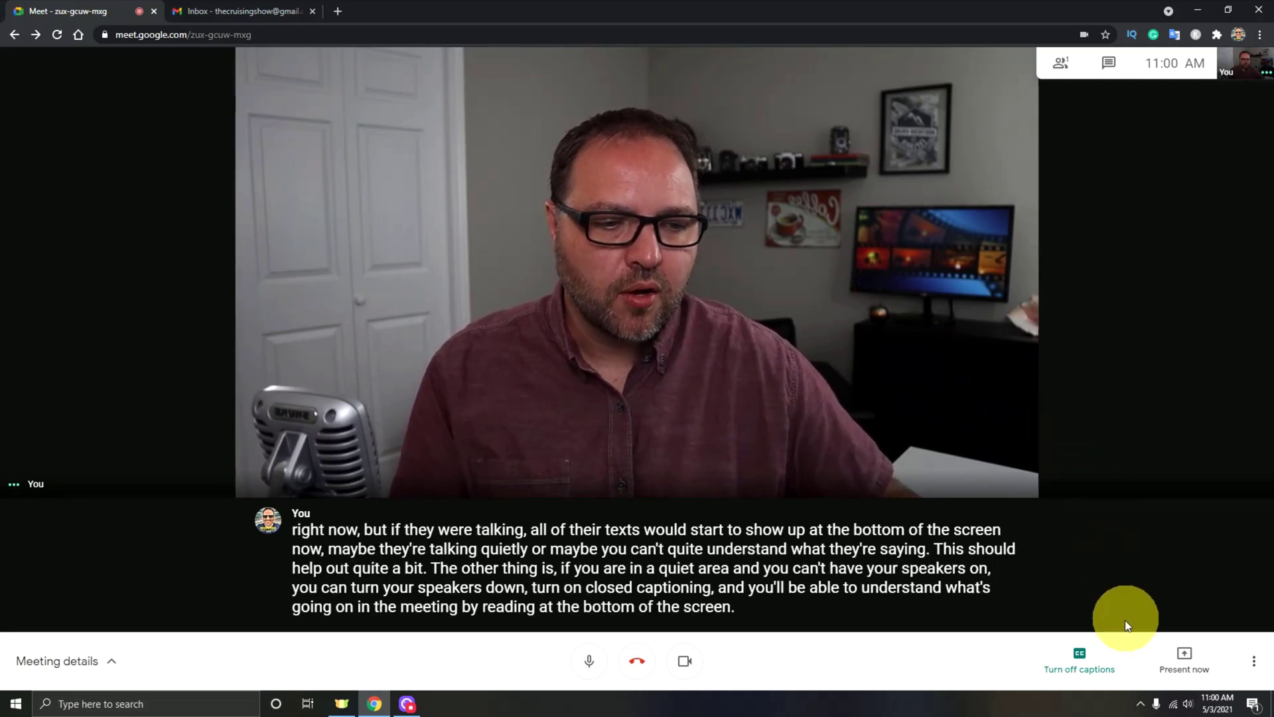
click(1081, 658)
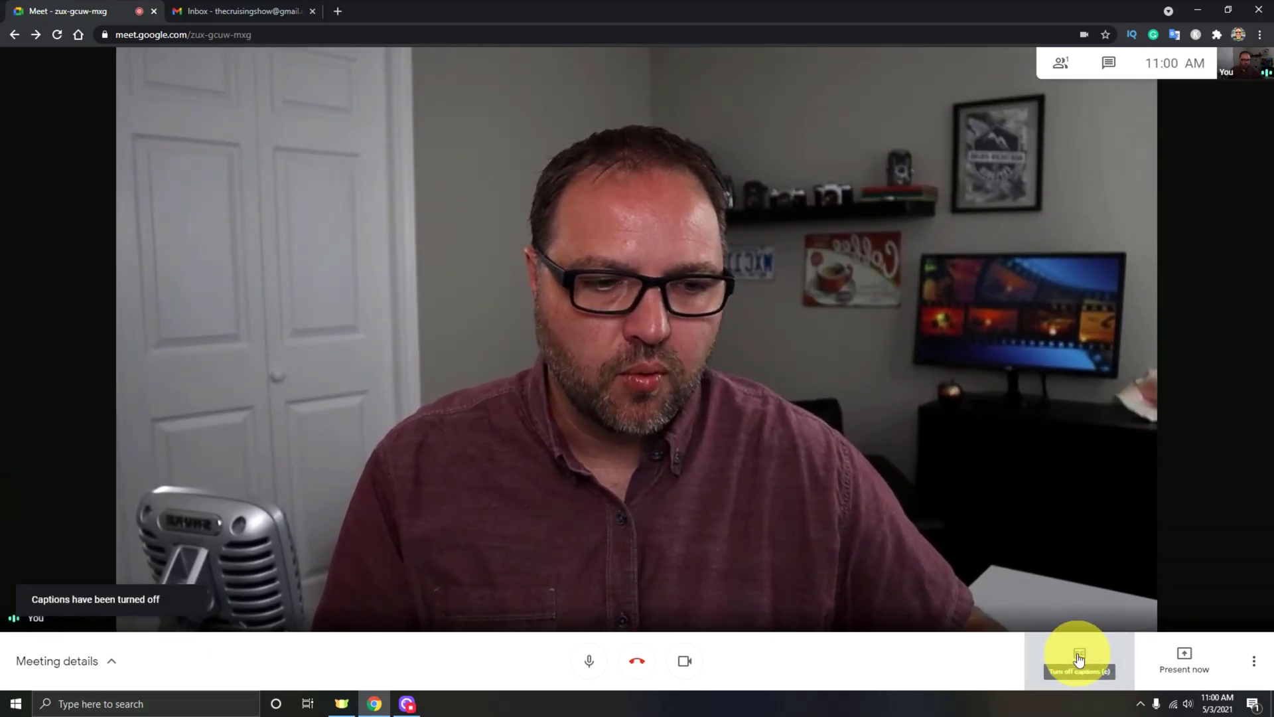
click(1079, 659)
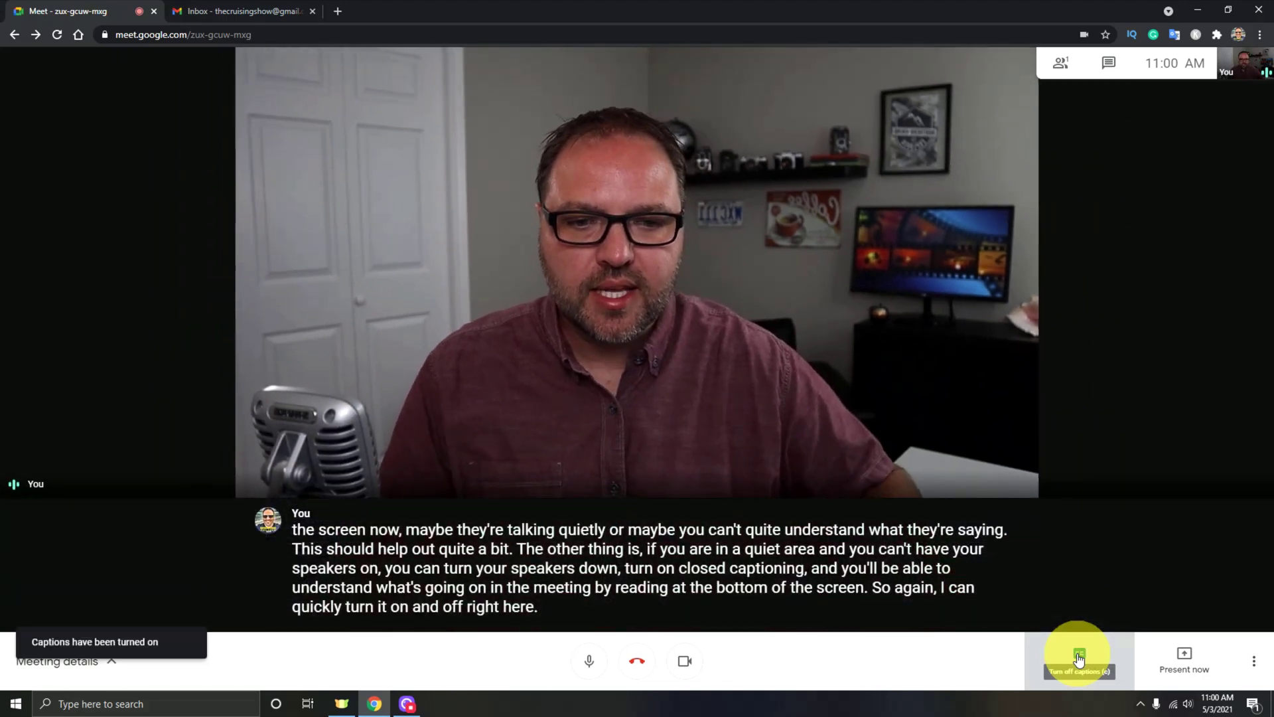